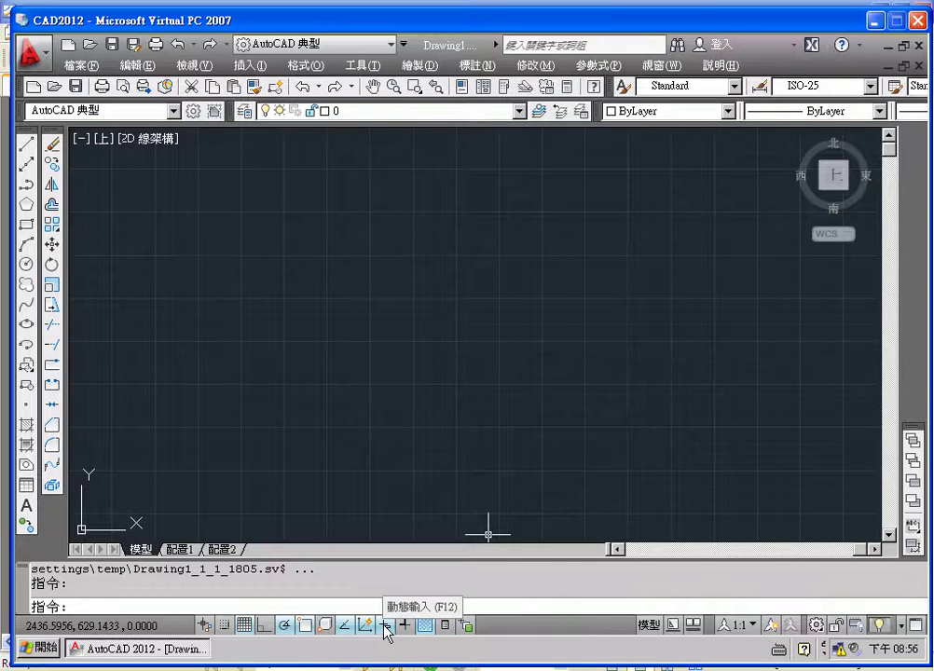
From the Dynamic Input right-click menu, show the drafting-mode toggles as text labels instead of icons
right_click(385, 629)
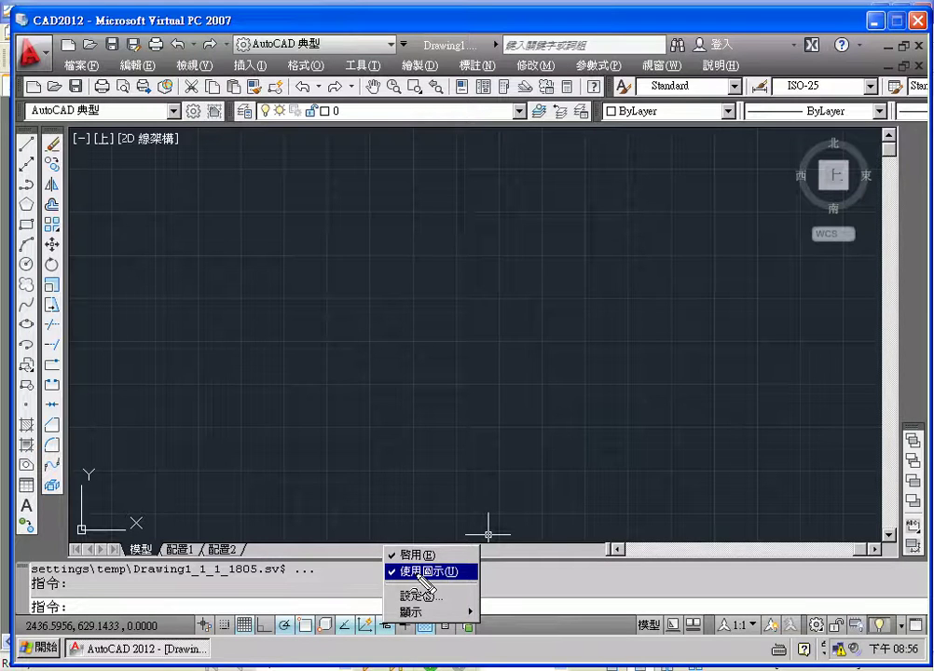
drag(476, 591, 474, 592)
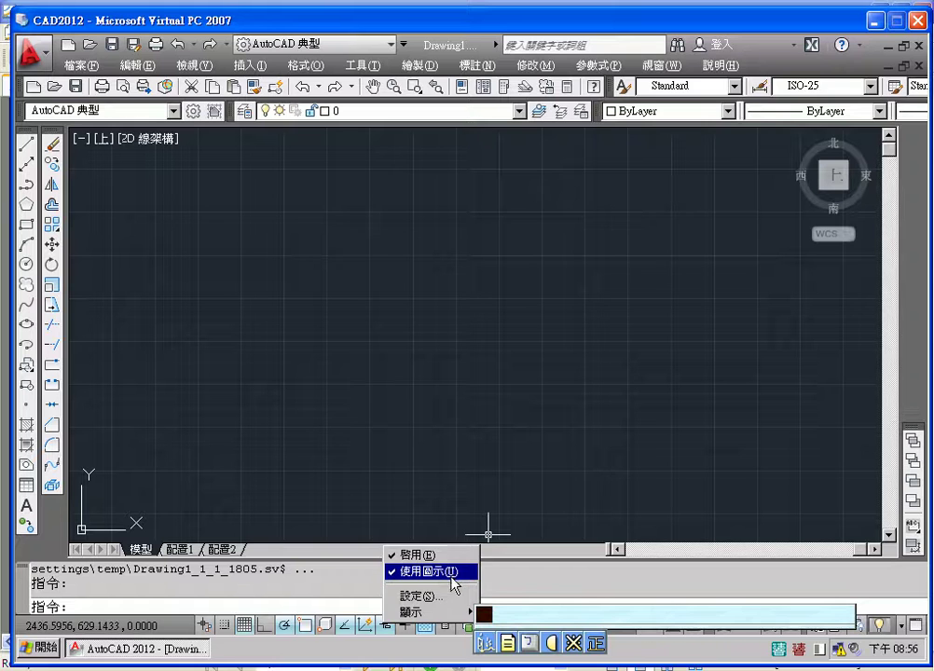
click(456, 570)
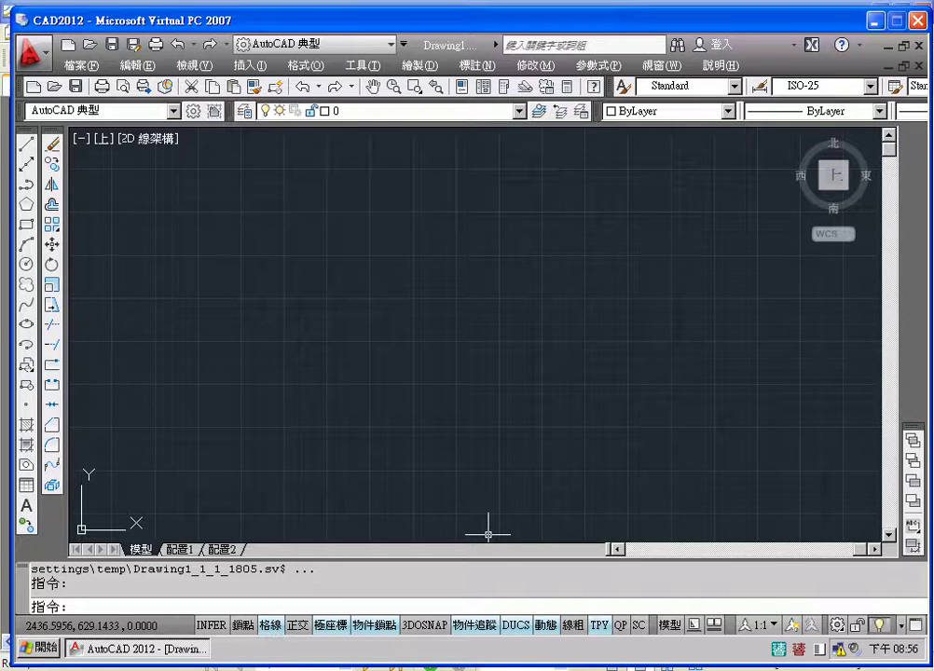
Toggle the grid off, on and off again, leaving model space with no grid
click(271, 635)
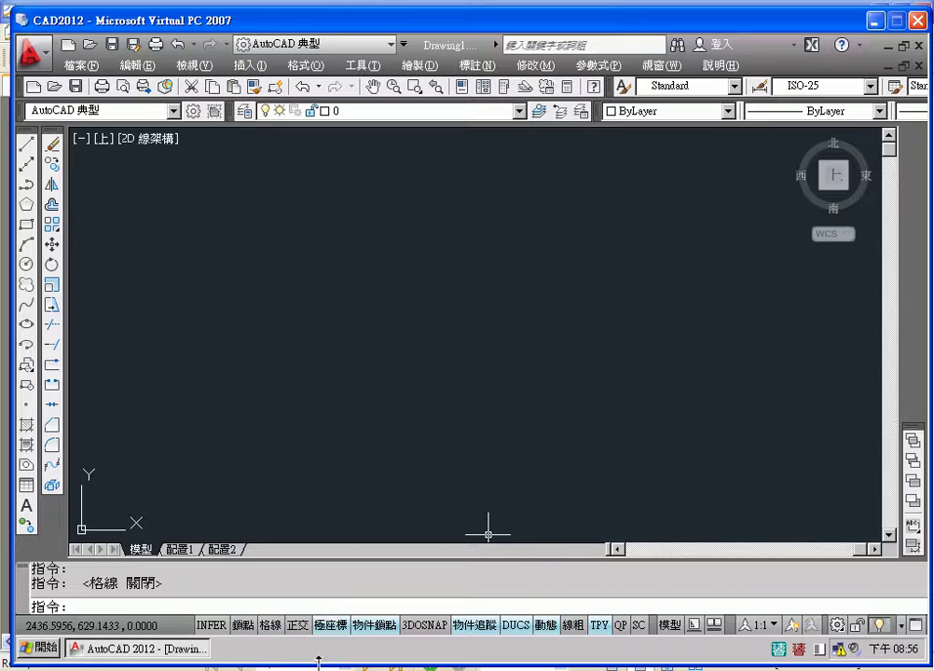
click(271, 635)
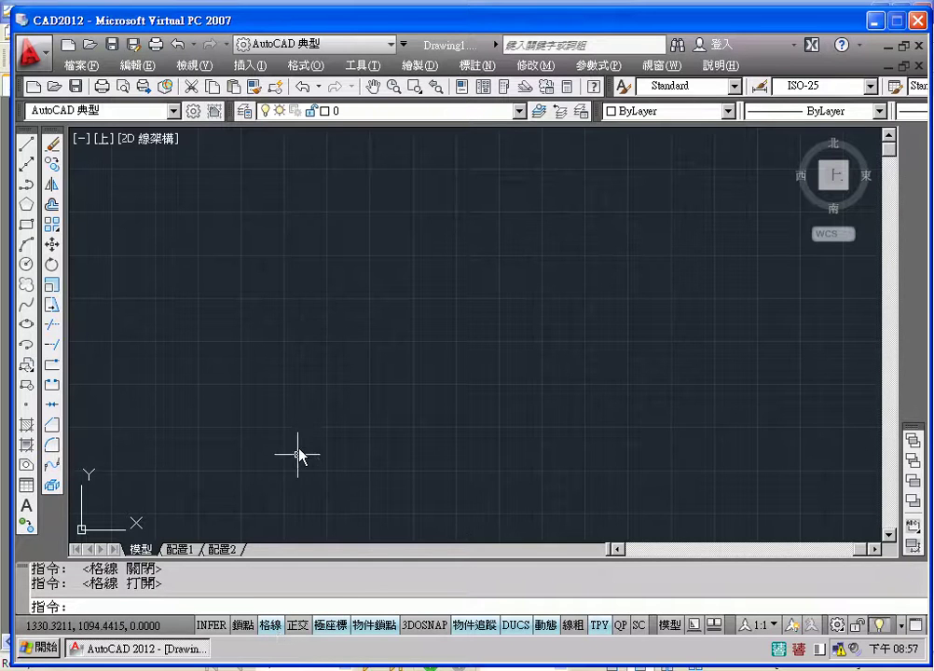
click(270, 630)
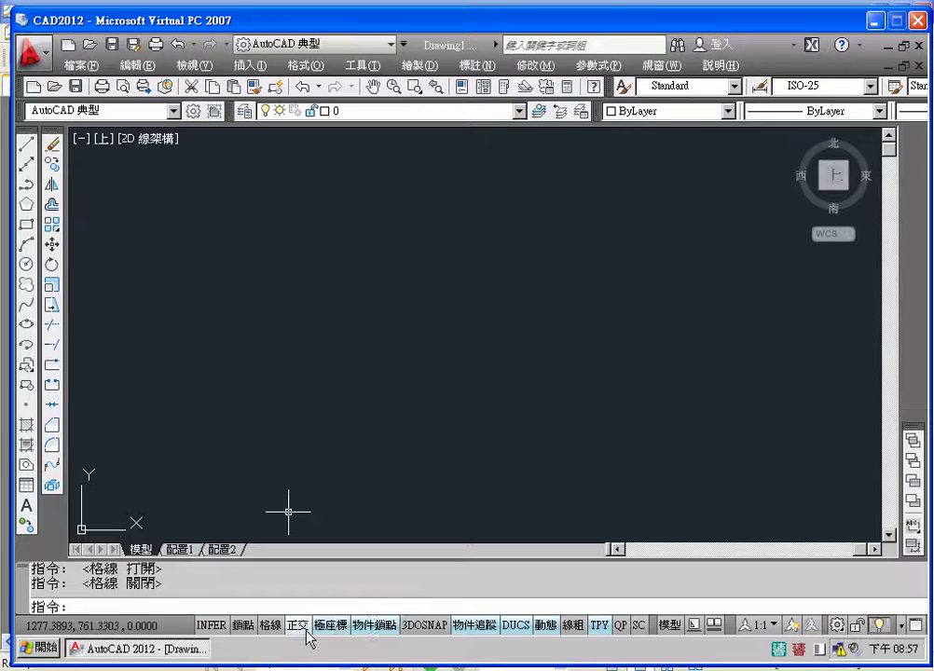
click(294, 631)
click(326, 631)
click(305, 630)
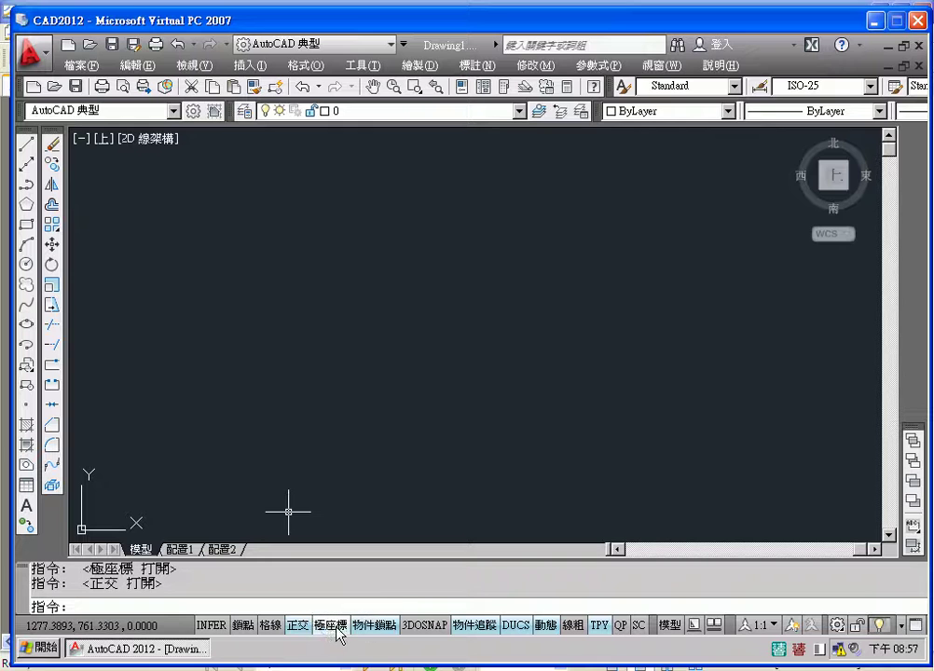
click(336, 631)
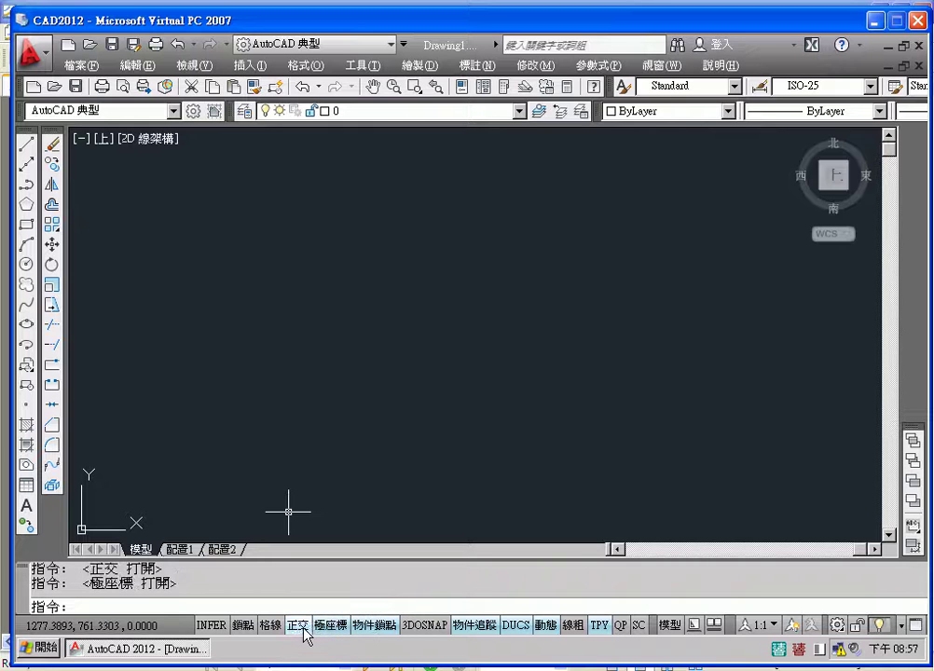
click(299, 627)
click(326, 628)
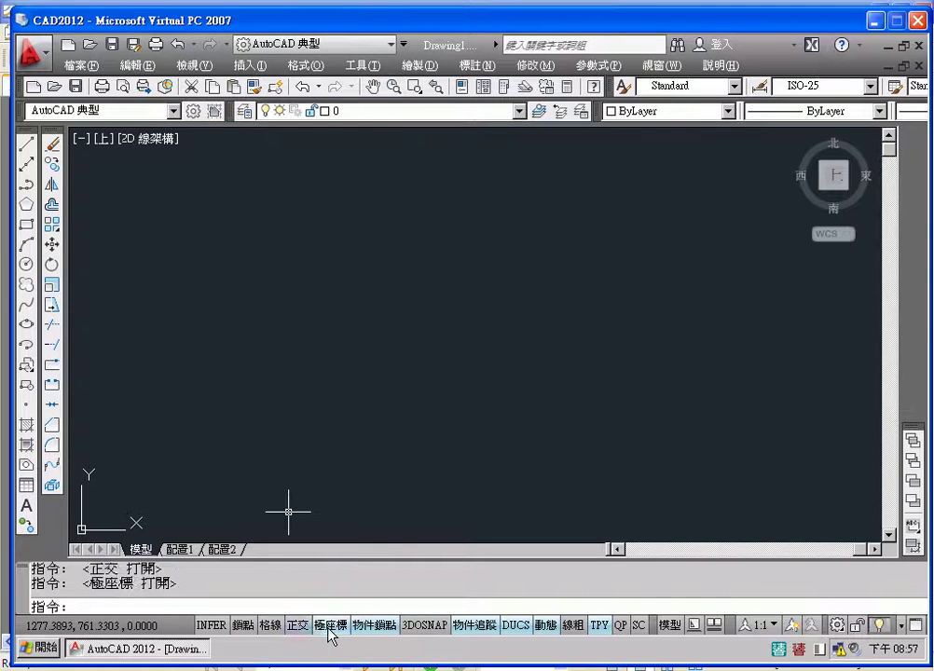
click(299, 626)
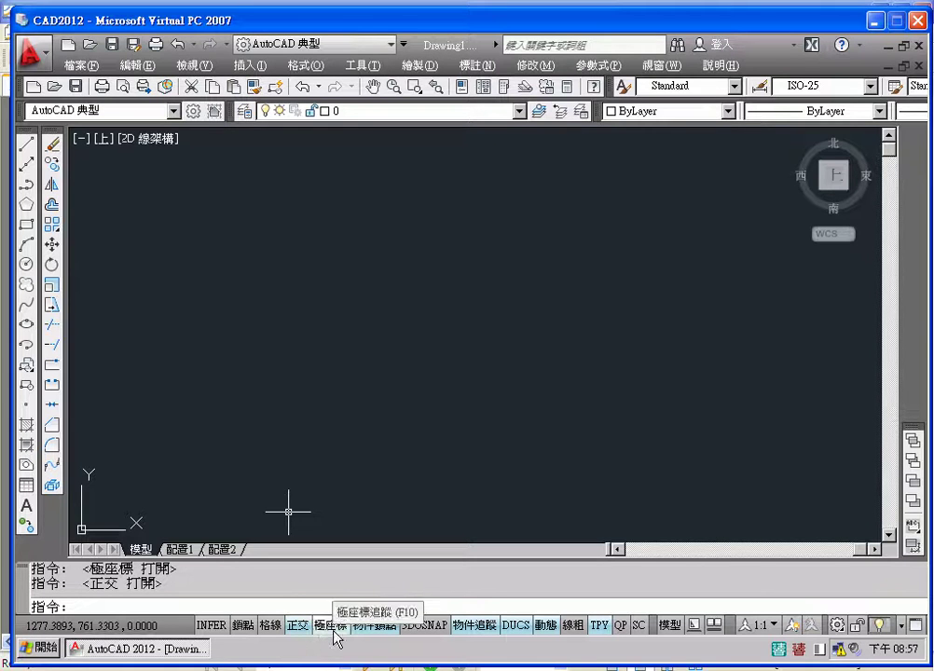
click(333, 626)
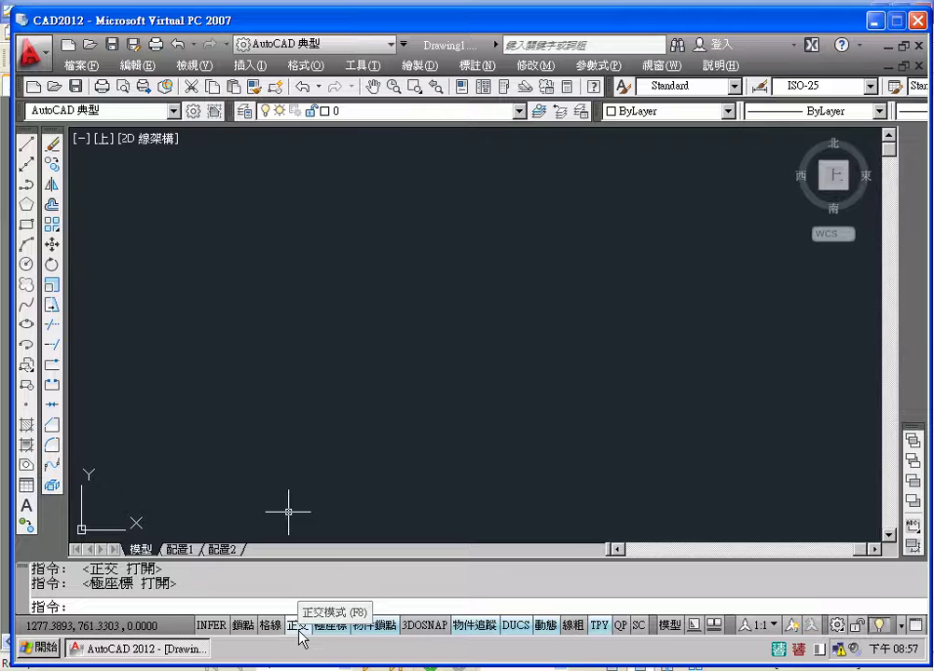
click(299, 630)
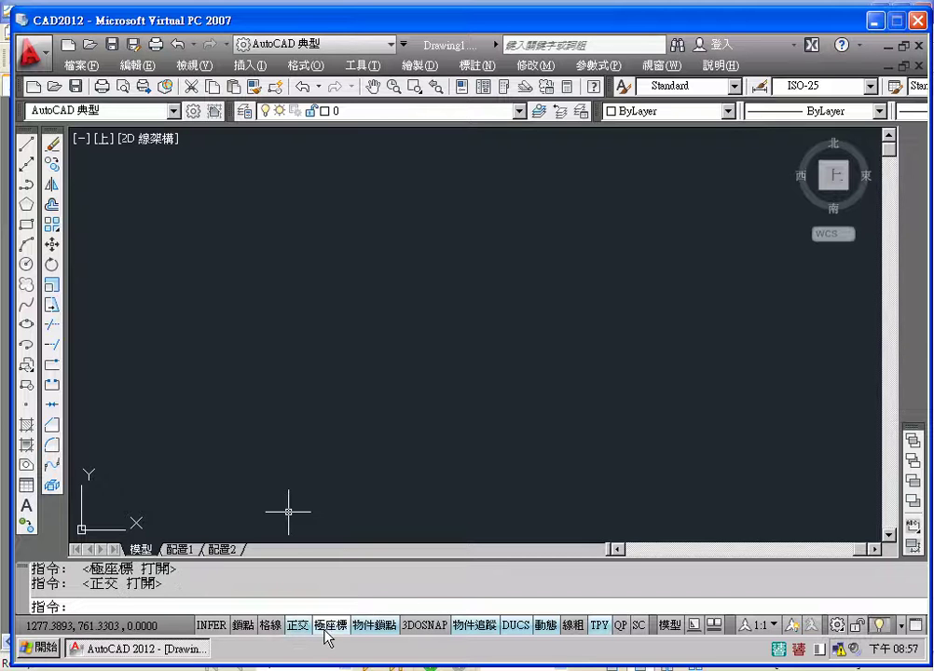
click(327, 630)
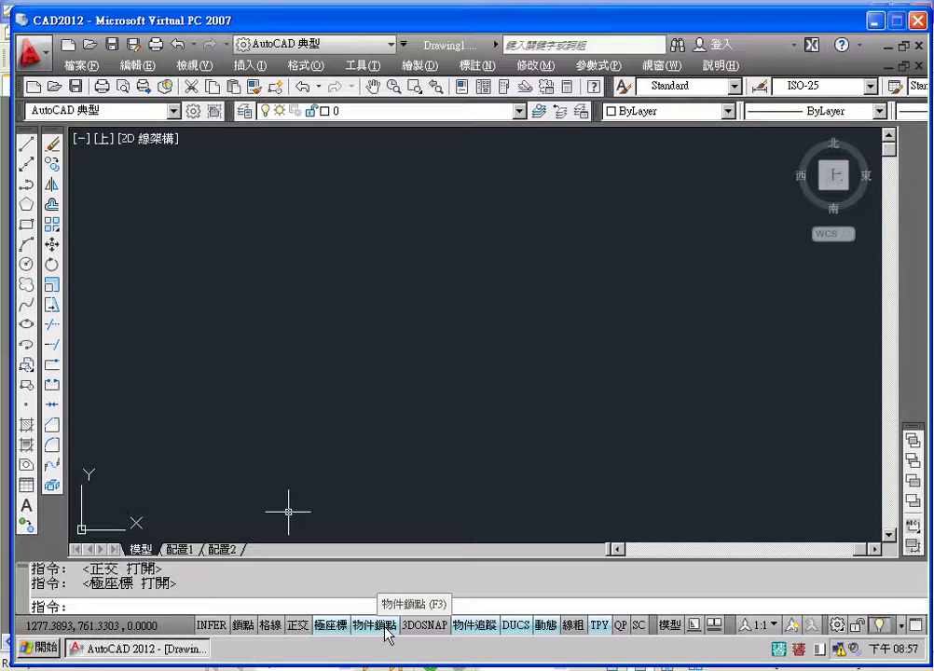
right_click(386, 634)
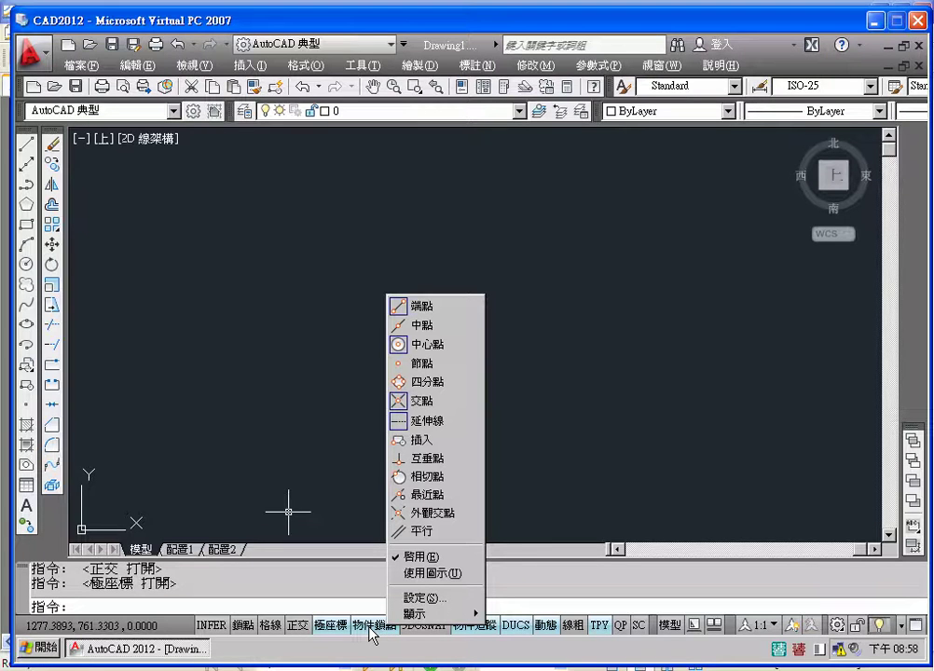
click(372, 637)
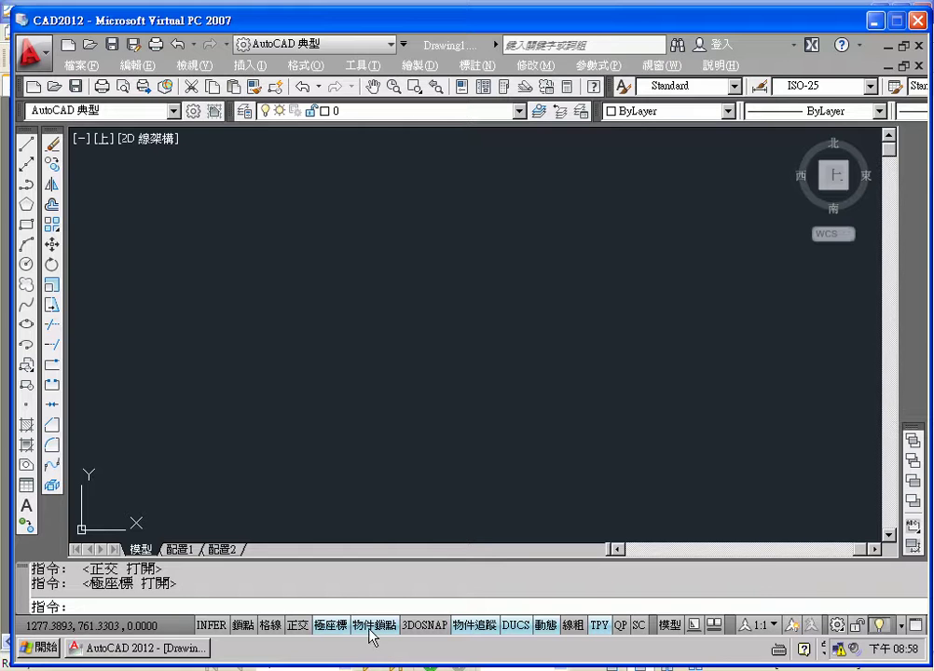
right_click(372, 637)
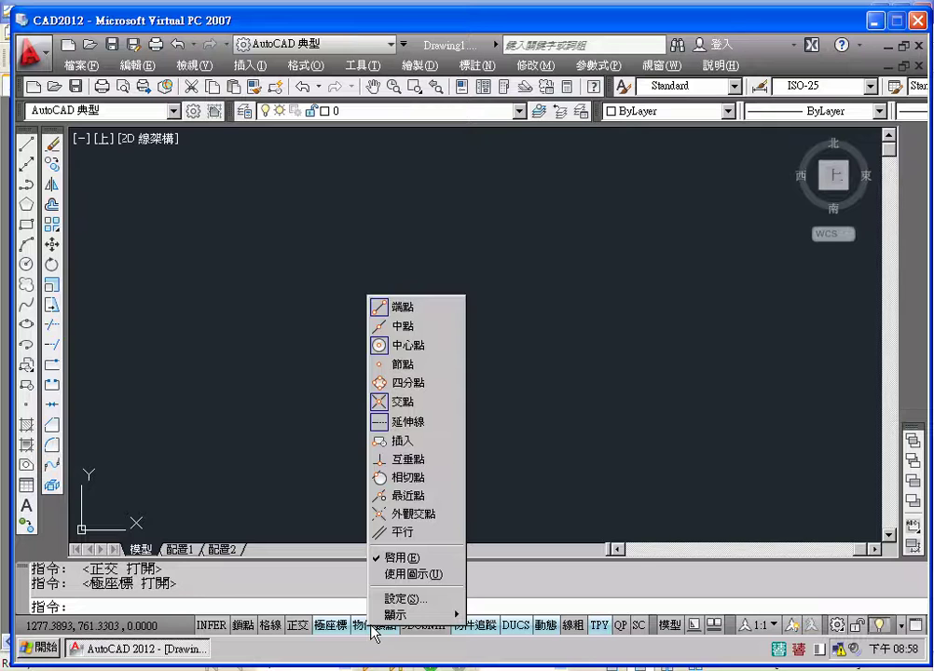
drag(391, 321, 396, 324)
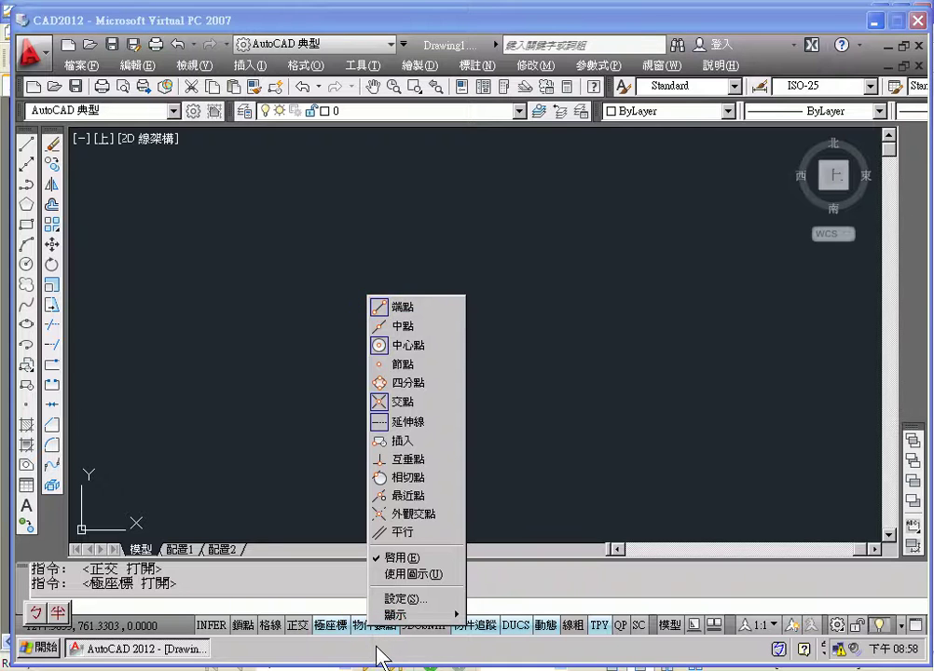
click(391, 635)
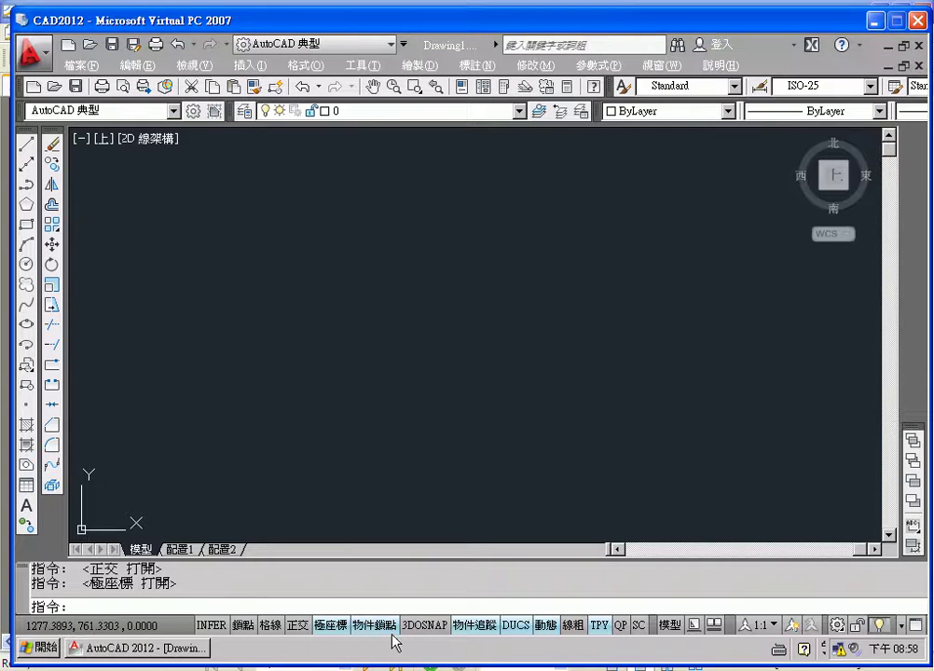
Switch the status-bar drafting toggles to icons, then back to text labels
right_click(295, 636)
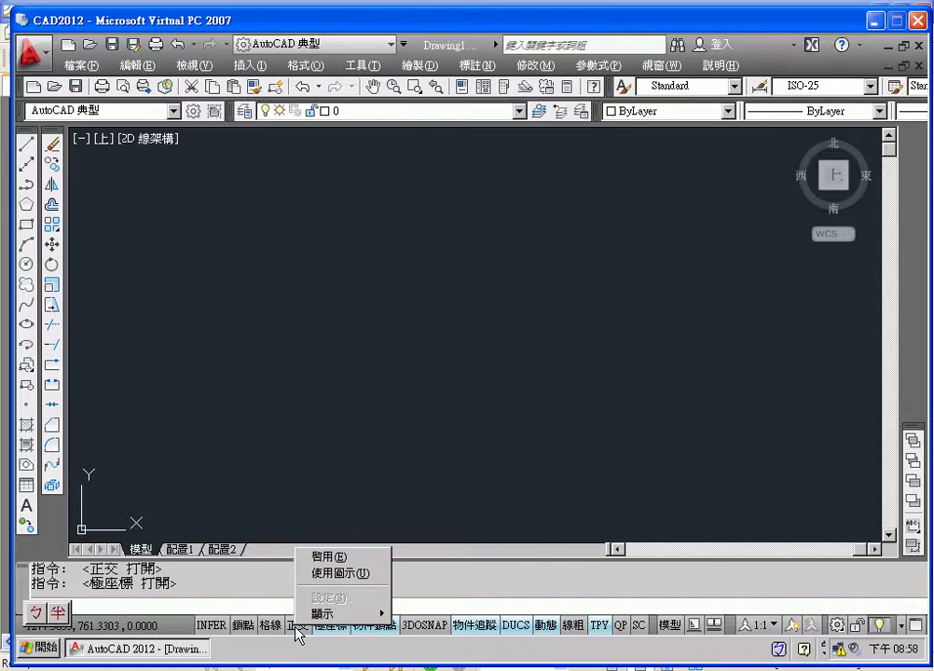
click(331, 573)
right_click(309, 628)
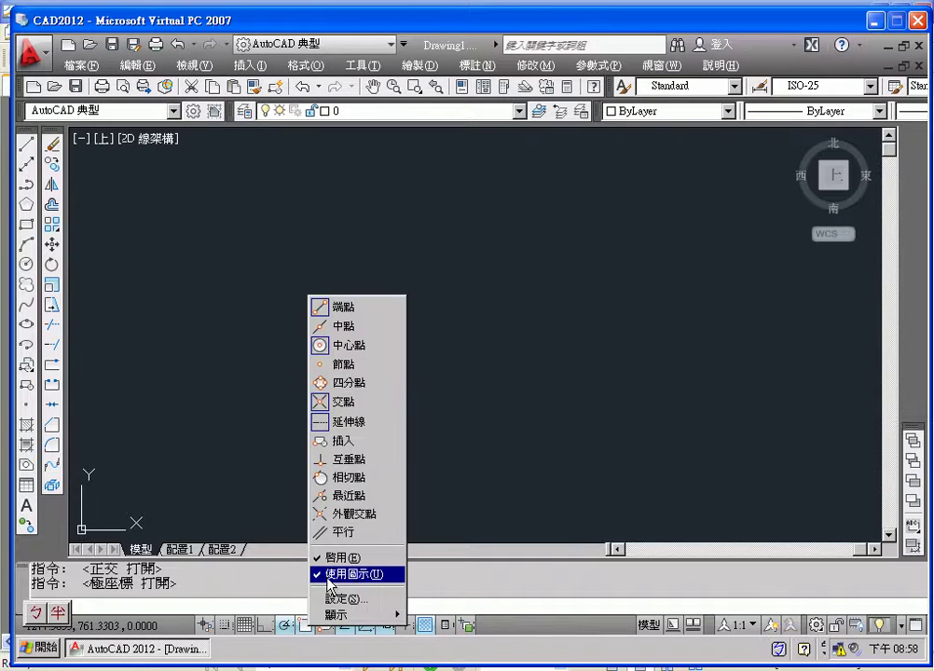
click(356, 574)
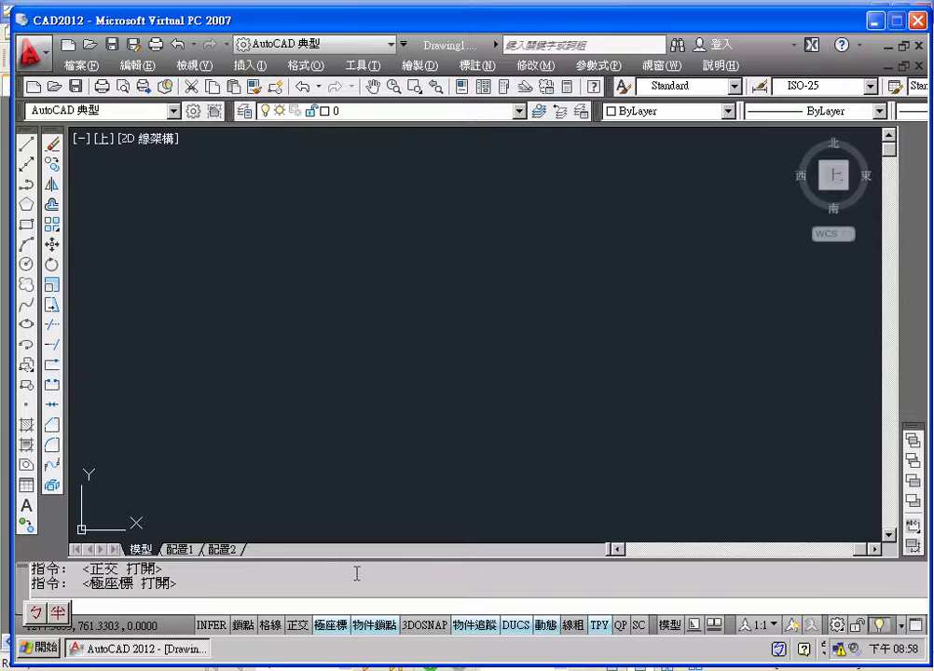
Toggle the grid on and off, then switch from ortho mode to polar tracking
click(272, 626)
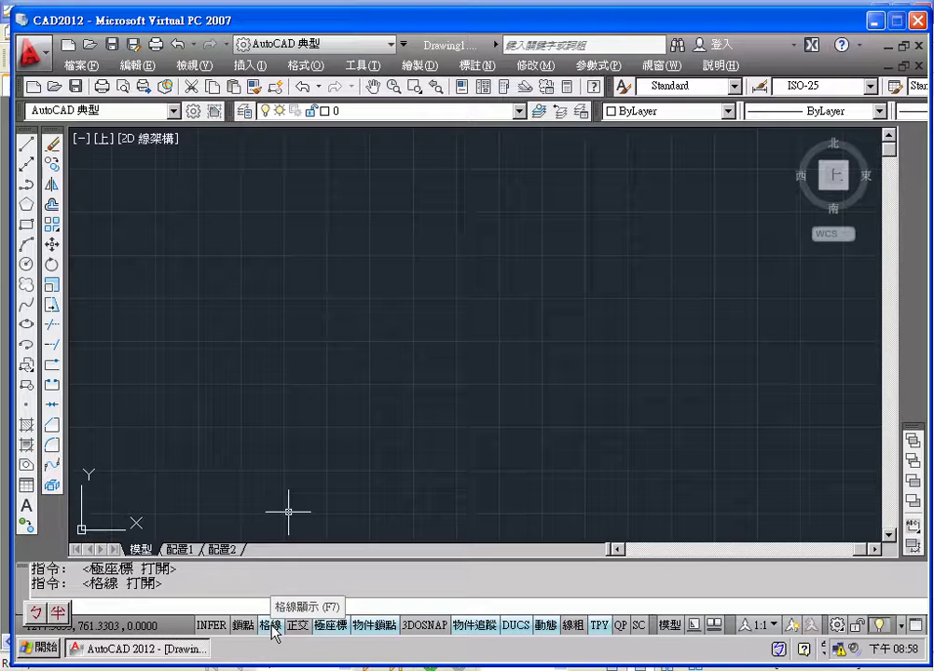
click(272, 626)
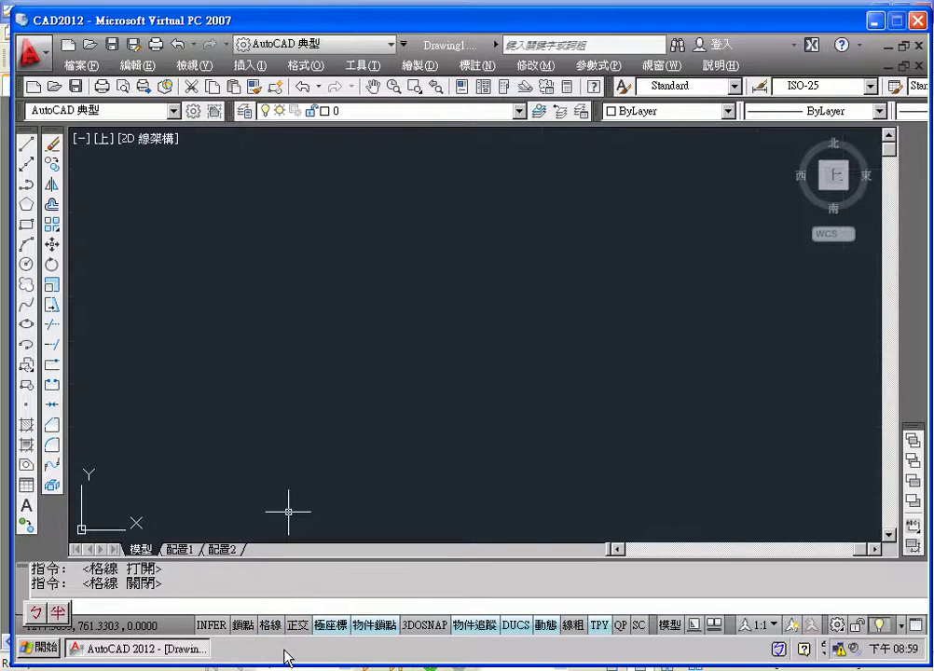
click(300, 626)
click(329, 629)
click(304, 630)
click(331, 627)
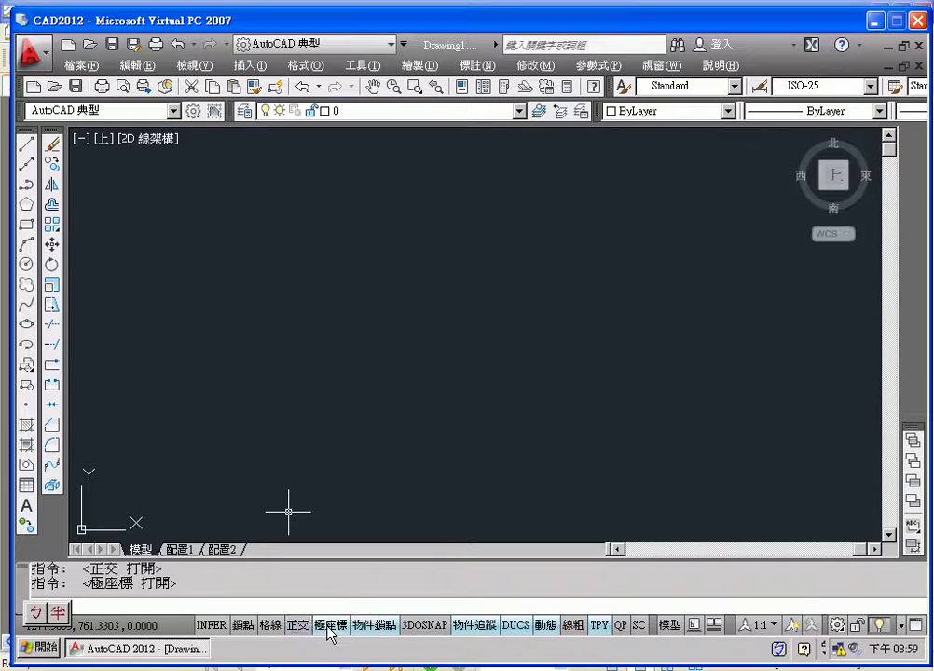
Toggle the Midpoint object snap, review the Ø70 wave-disc reference PDF, then minimize it
right_click(373, 628)
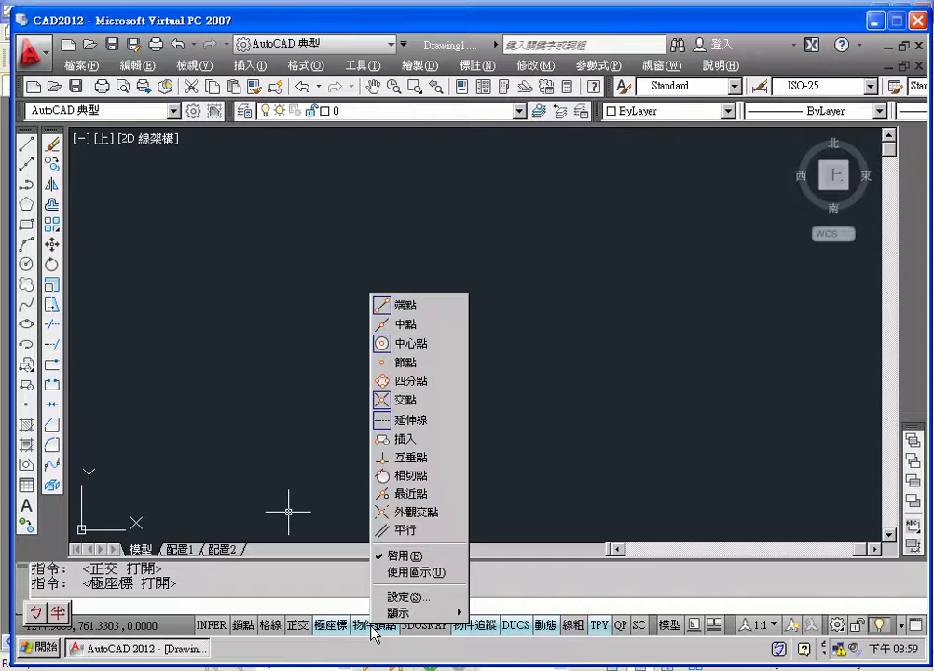
click(422, 331)
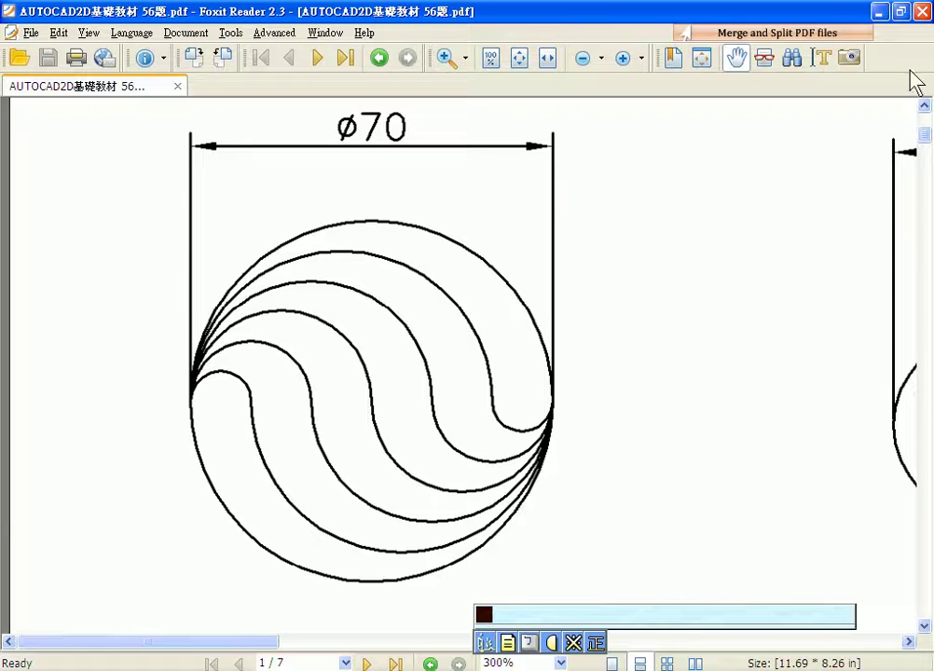
click(878, 12)
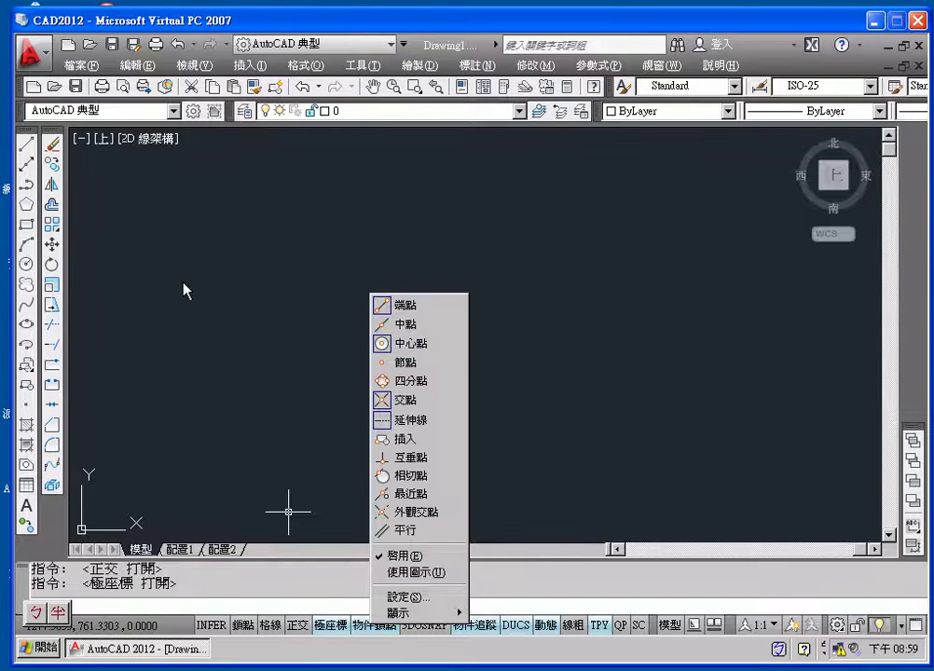
Dismiss the object-snap list, start and cancel Circle, and drag the command window taller
click(183, 290)
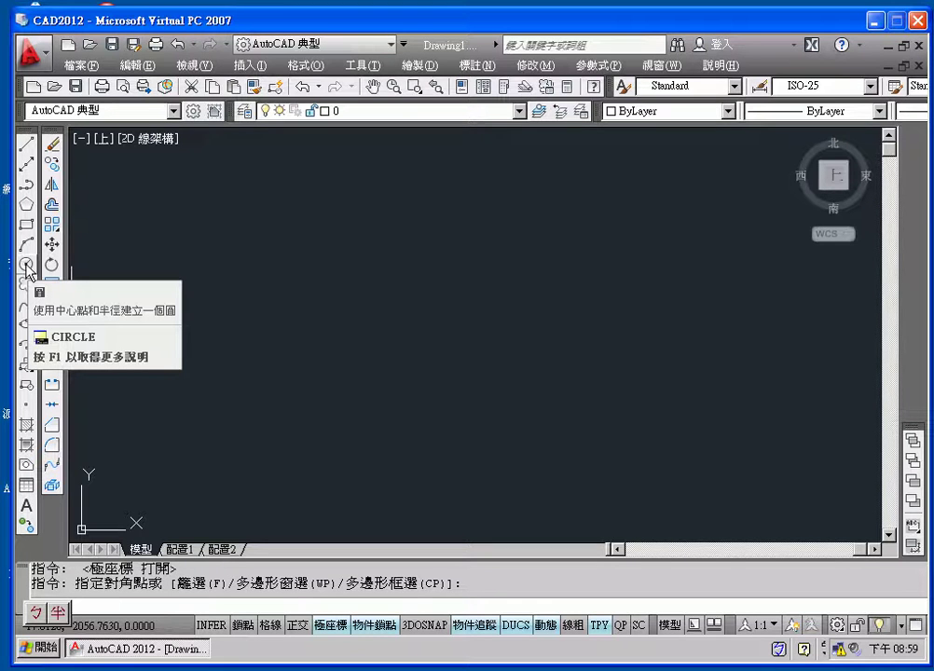
click(26, 267)
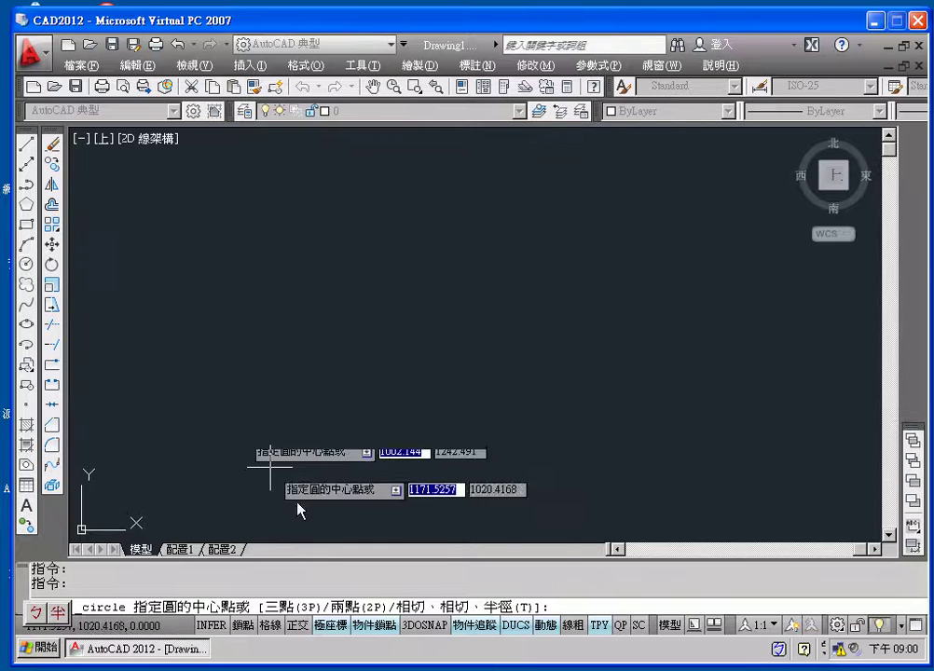
drag(317, 559, 313, 451)
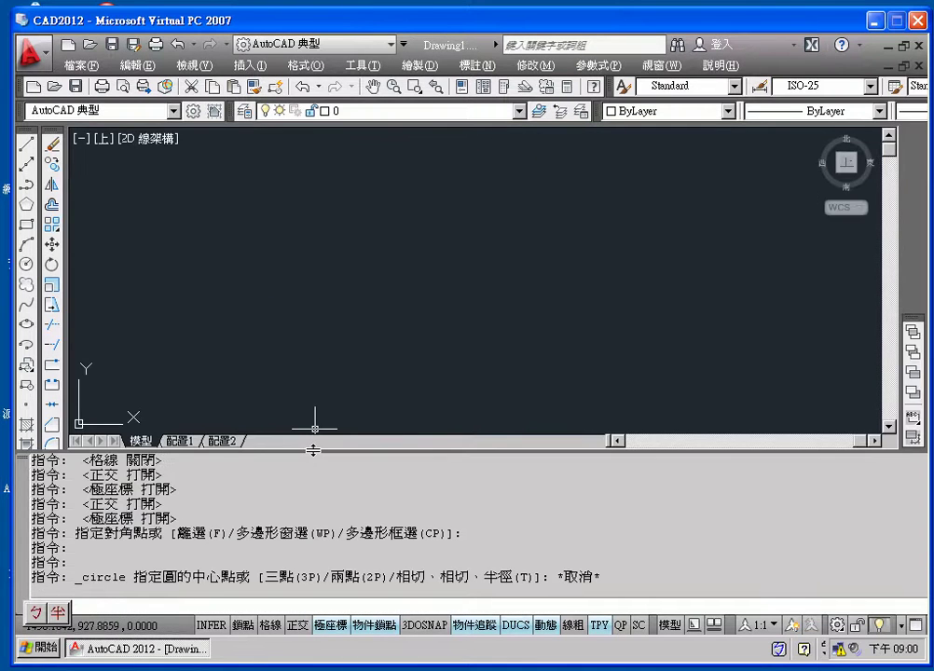
Draw a circle centred near the middle of the canvas with radius 35
click(26, 265)
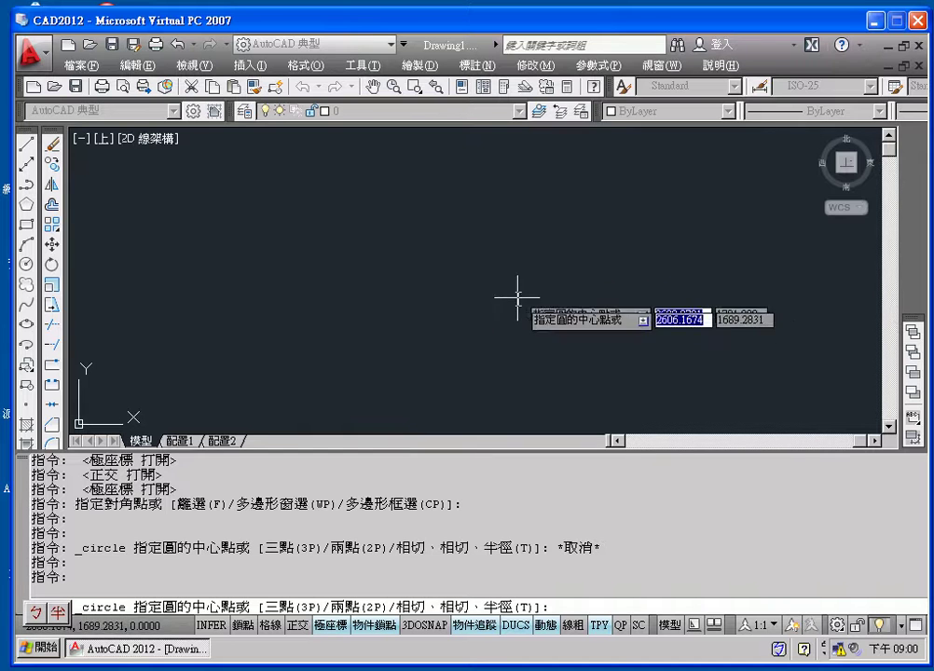
click(381, 287)
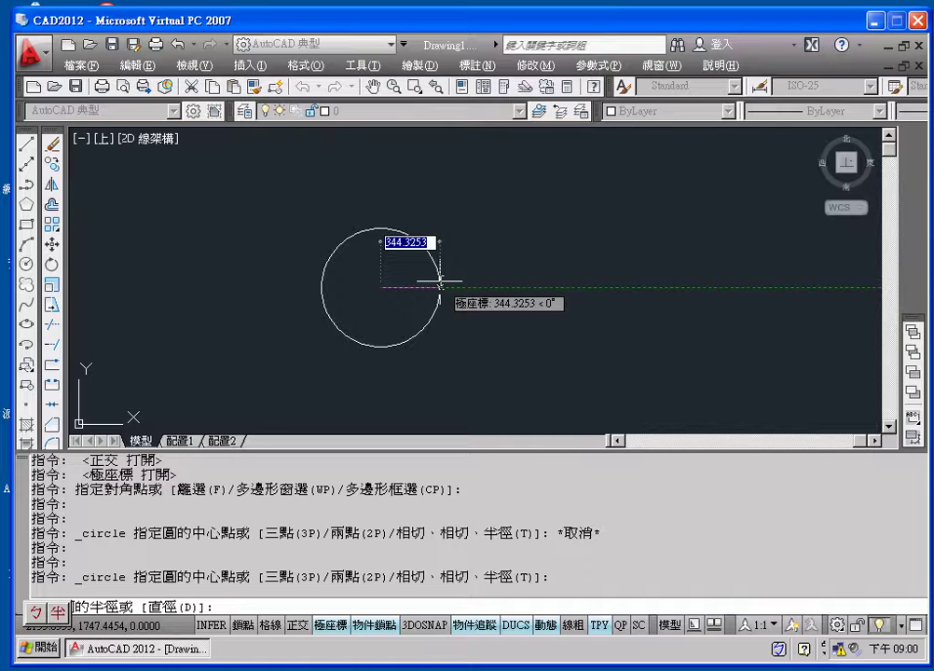
text(5)
key(BackSpace)
text(3)
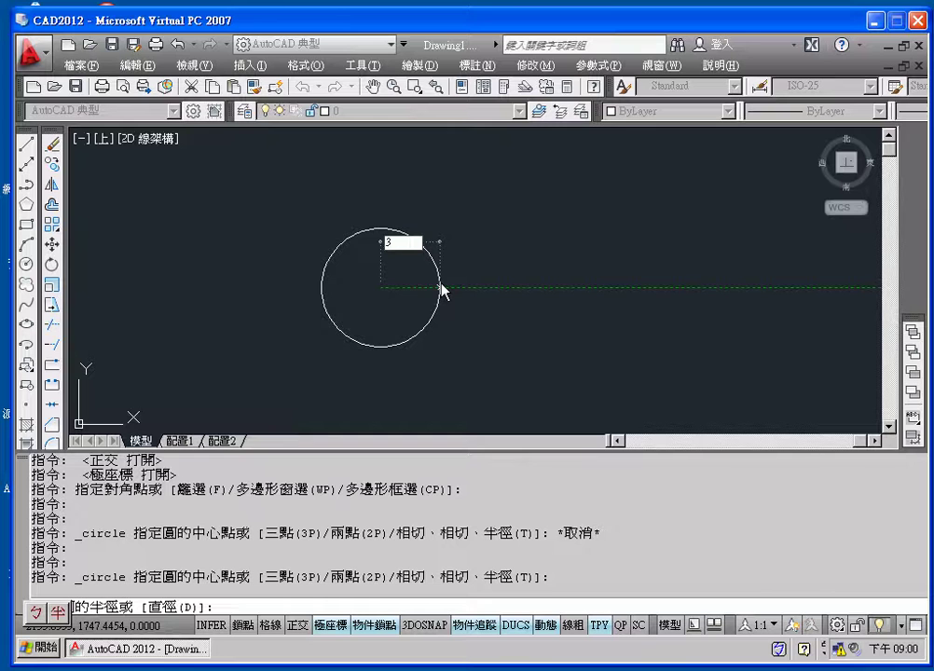
text(5)
key(Return)
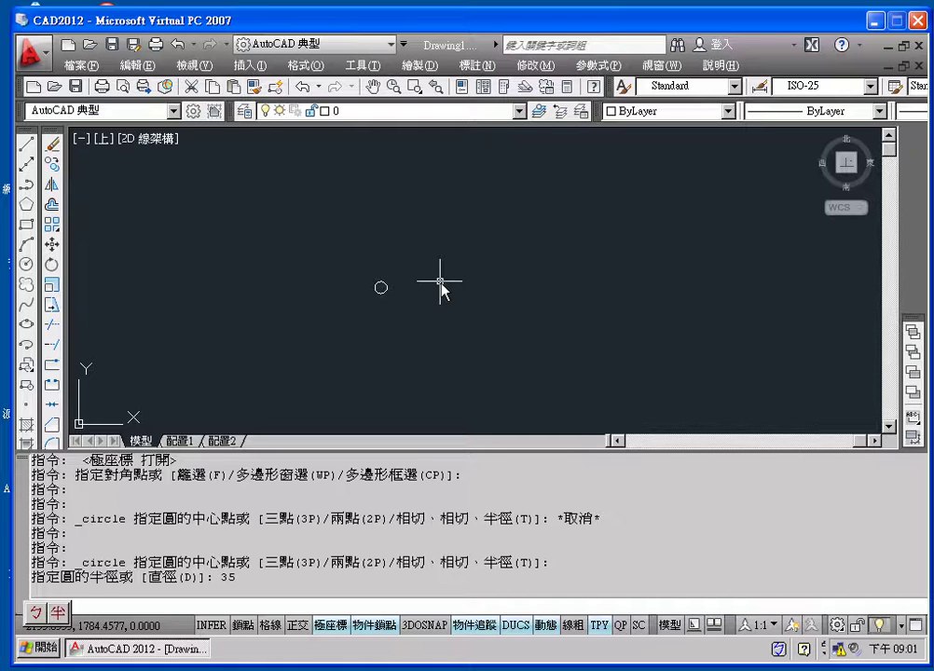
Zoom in and out with the mouse wheel to locate the radius-35 circle
scroll(440, 280, up, 3)
scroll(440, 280, up, 2)
scroll(440, 279, up, 2)
scroll(440, 280, up, 1)
scroll(440, 280, down, 3)
scroll(440, 280, down, 2)
scroll(440, 279, down, 1)
scroll(440, 285, up, 3)
scroll(440, 281, up, 2)
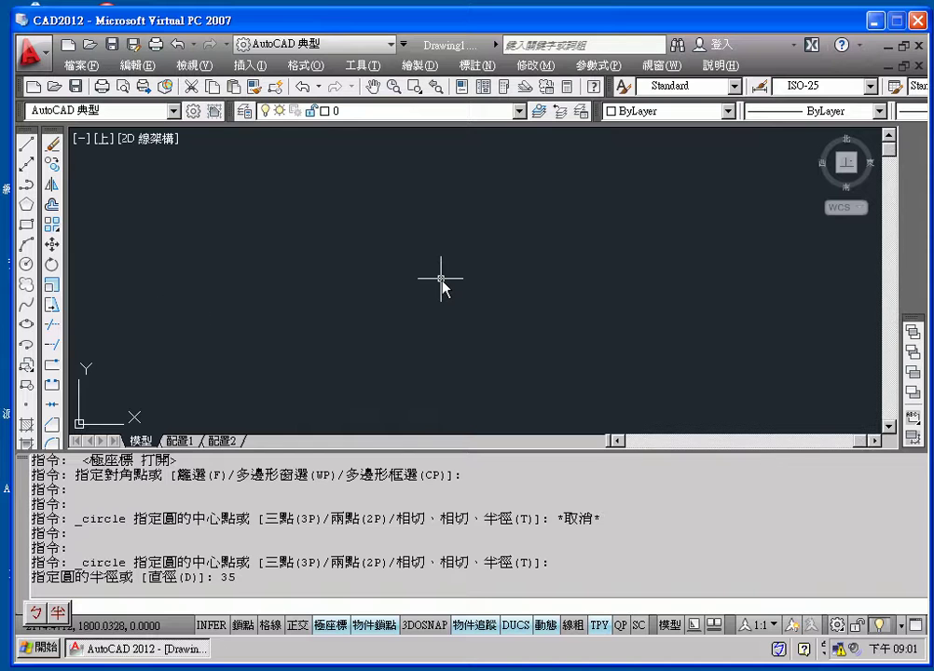
scroll(440, 279, down, 3)
scroll(440, 280, down, 1)
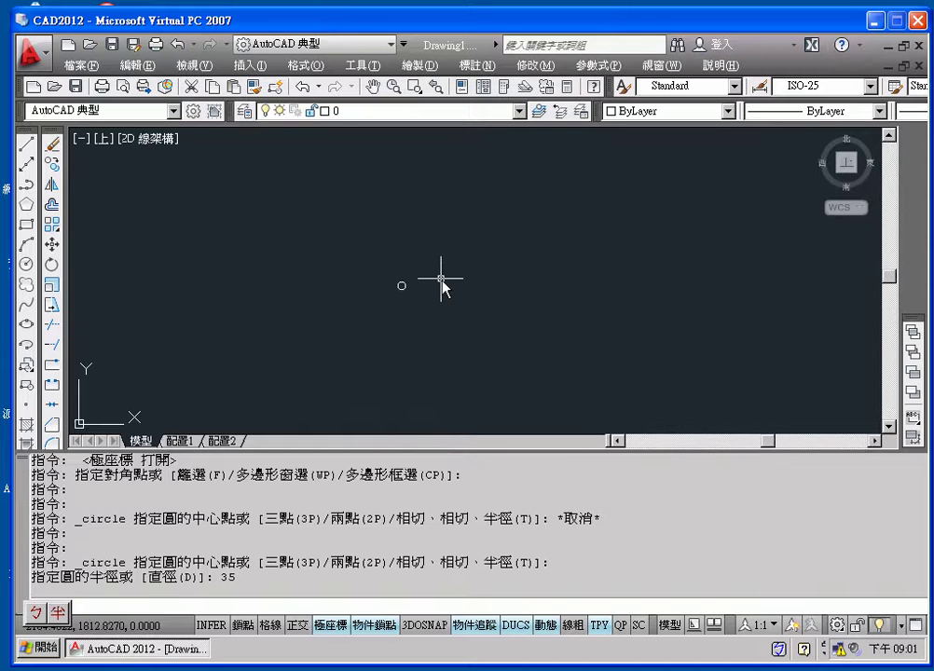
scroll(441, 299, up, 4)
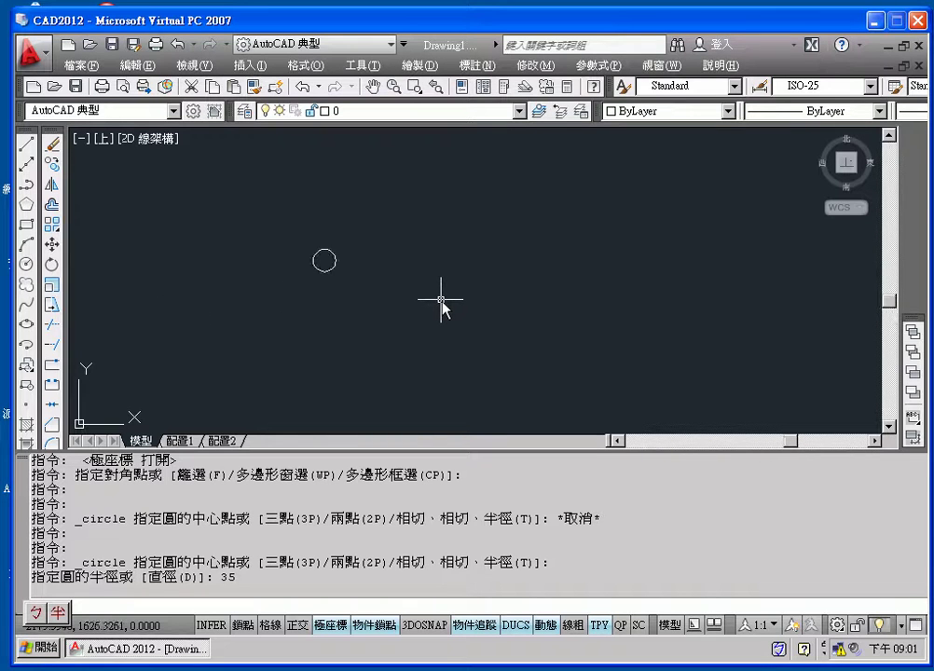
scroll(441, 299, up, 4)
scroll(441, 299, up, 2)
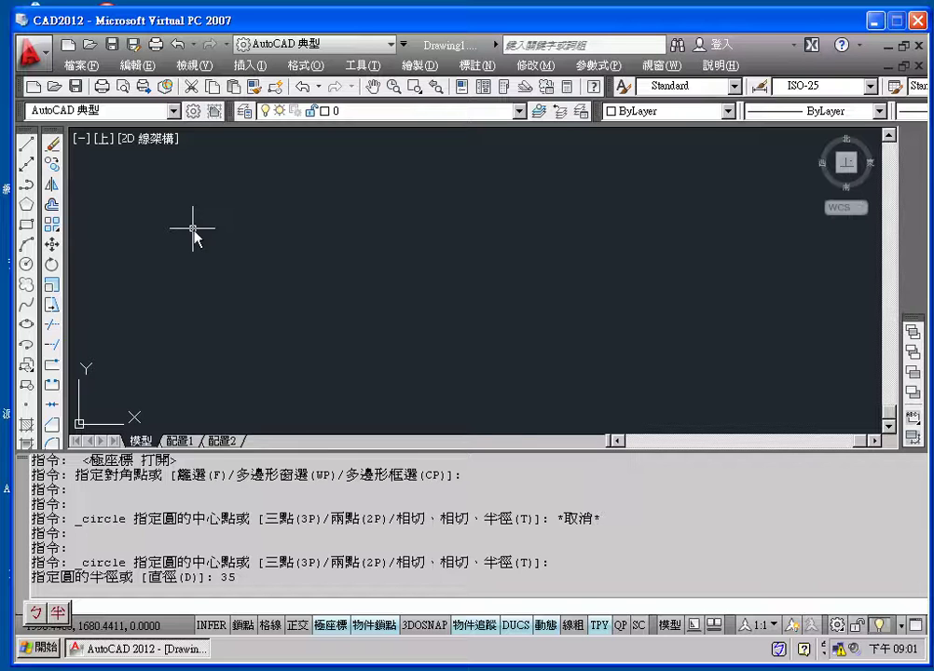
mouse_move(171, 209)
middle_down()
mouse_move(439, 292)
mouse_move(650, 319)
middle_up()
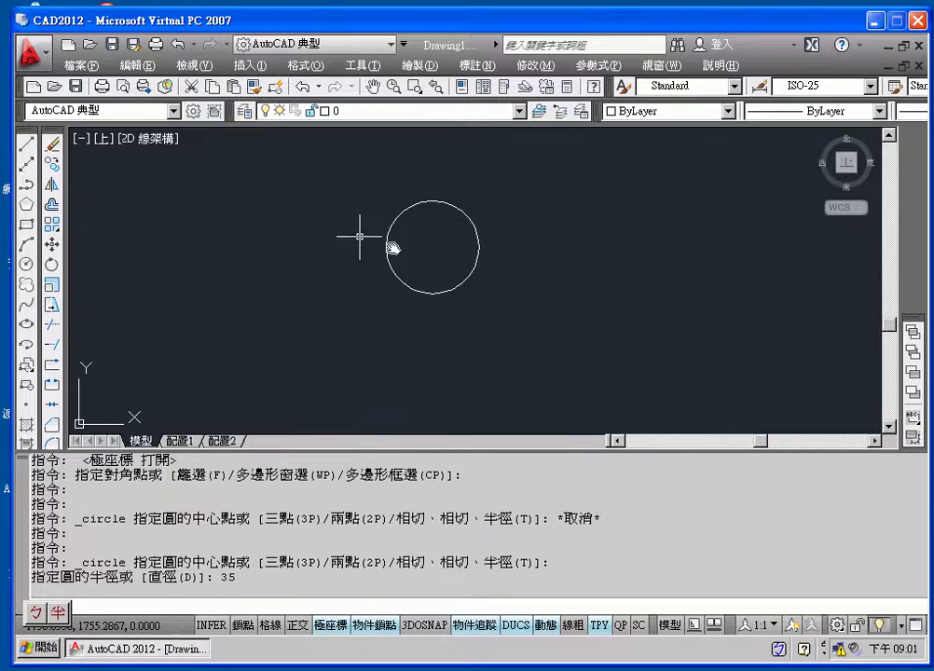
scroll(440, 250, up, 3)
scroll(433, 246, up, 2)
Pan the circle toward centre, then Zoom Extents so it fills the drawing area
mouse_move(407, 232)
middle_down()
mouse_move(444, 294)
mouse_move(435, 274)
middle_up()
scroll(435, 273, down, 1)
scroll(434, 273, down, 8)
scroll(434, 273, up, 9)
scroll(434, 274, up, 4)
scroll(434, 273, down, 5)
scroll(433, 274, down, 9)
scroll(432, 273, up, 2)
scroll(433, 273, up, 7)
scroll(433, 273, up, 4)
scroll(433, 274, down, 7)
scroll(434, 274, down, 4)
scroll(433, 274, up, 5)
scroll(434, 274, up, 3)
scroll(434, 273, up, 3)
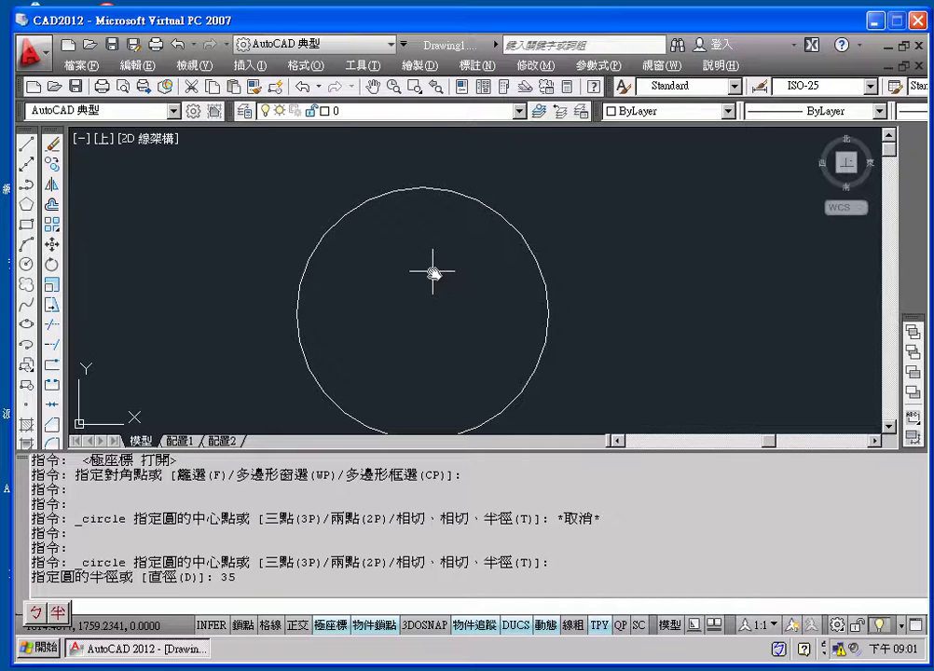
scroll(434, 273, down, 4)
scroll(433, 274, down, 6)
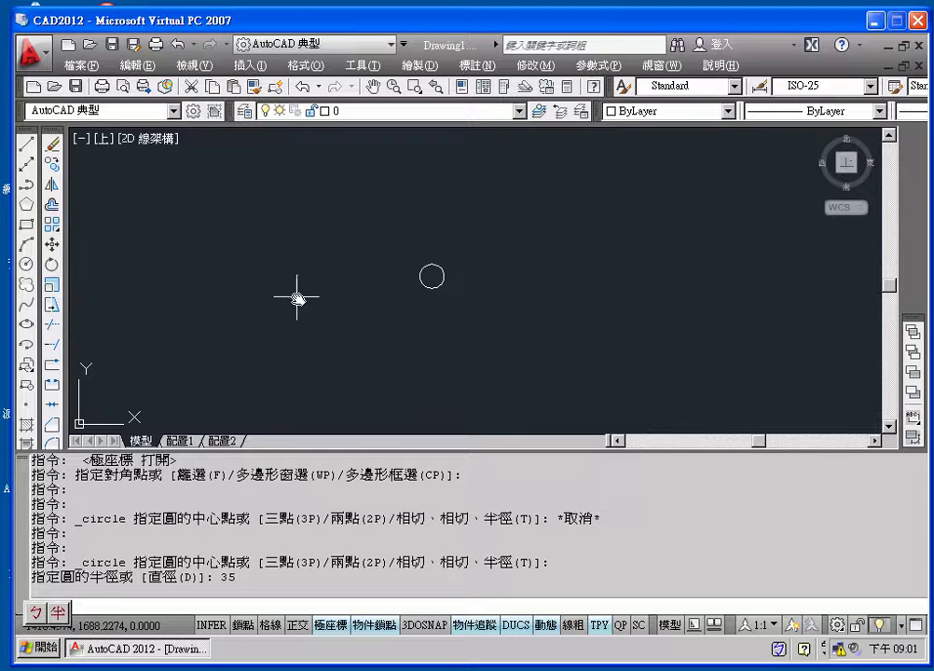
middle_click(505, 285)
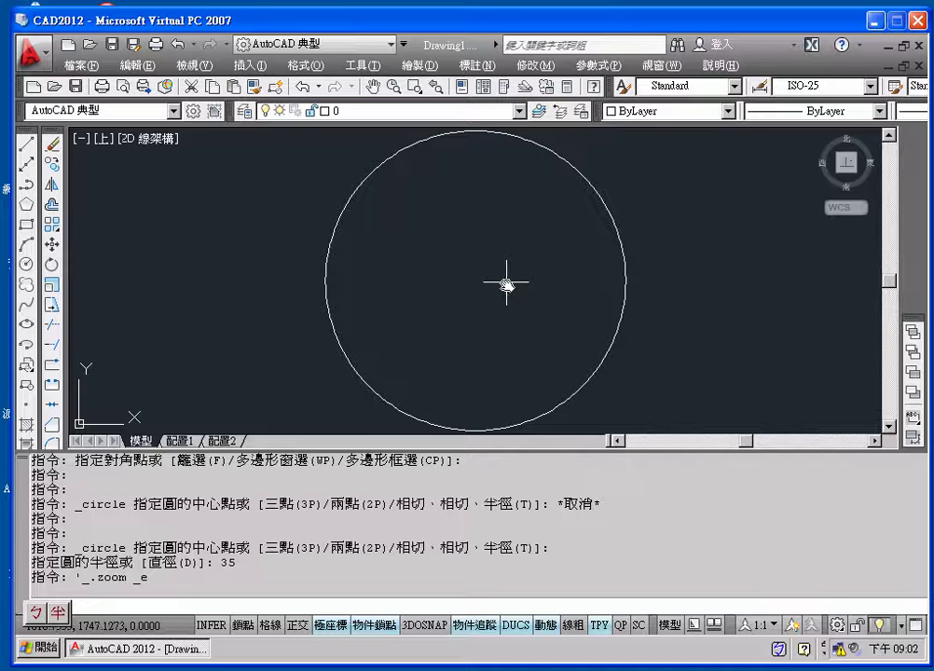
right_click(378, 625)
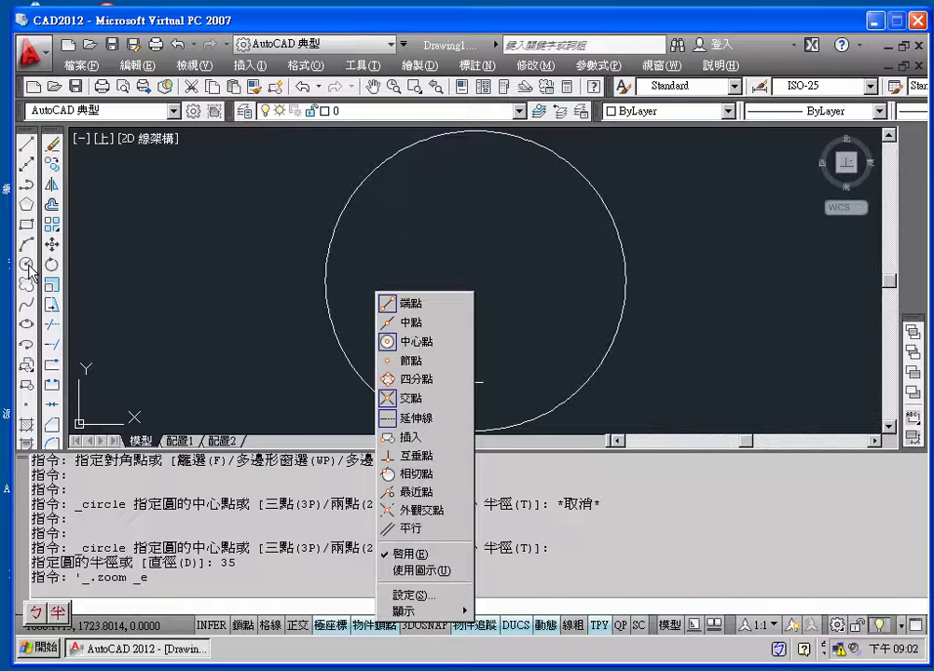
click(484, 272)
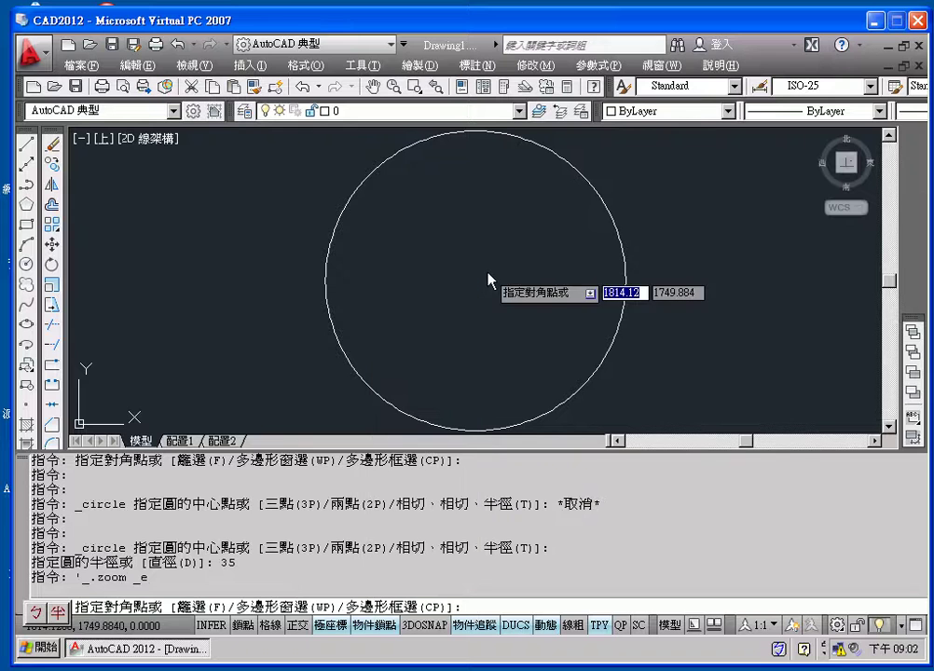
scroll(520, 277, down, 3)
middle_drag(517, 273, 357, 284)
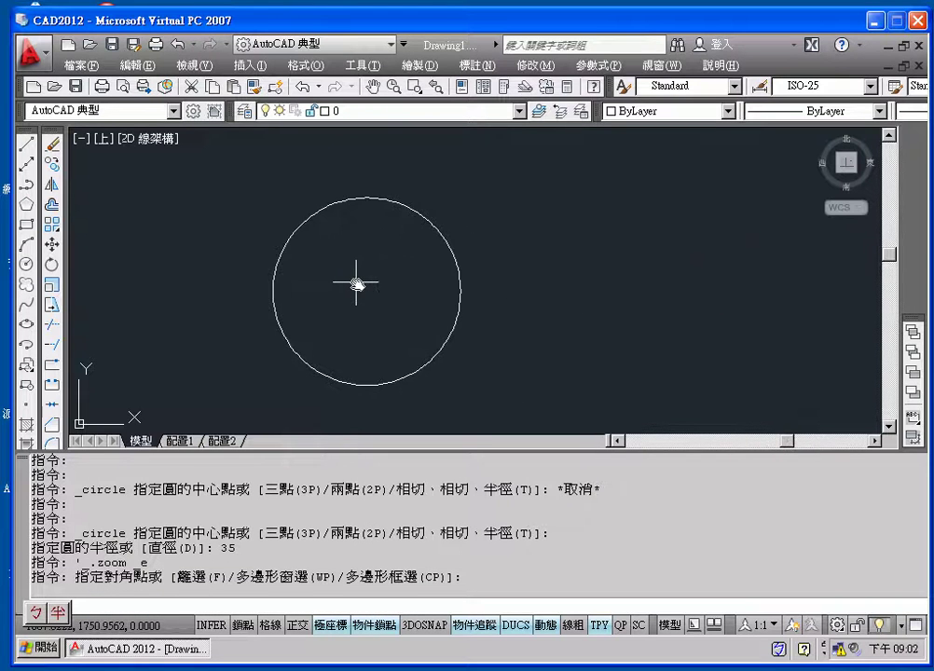
scroll(357, 284, up, 3)
scroll(359, 282, down, 4)
mouse_move(378, 284)
middle_down()
mouse_move(277, 284)
mouse_move(514, 293)
mouse_move(428, 287)
middle_up()
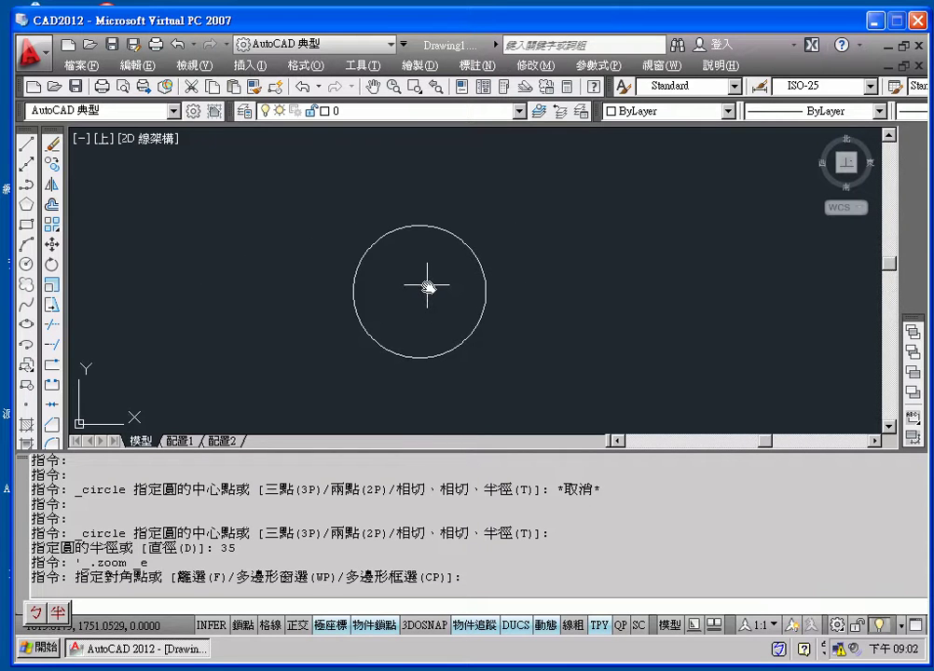
middle_click(411, 284)
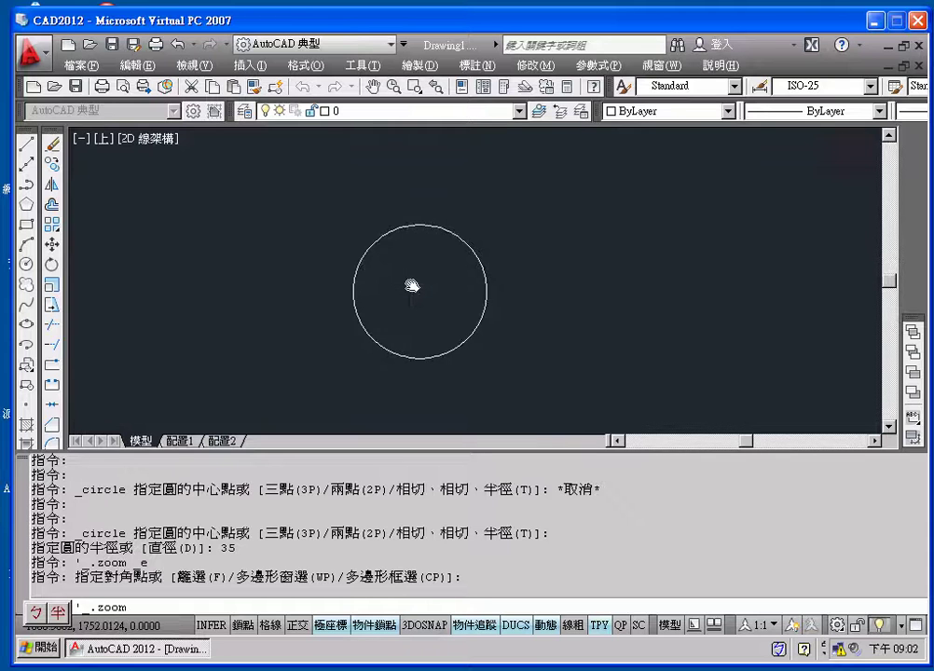